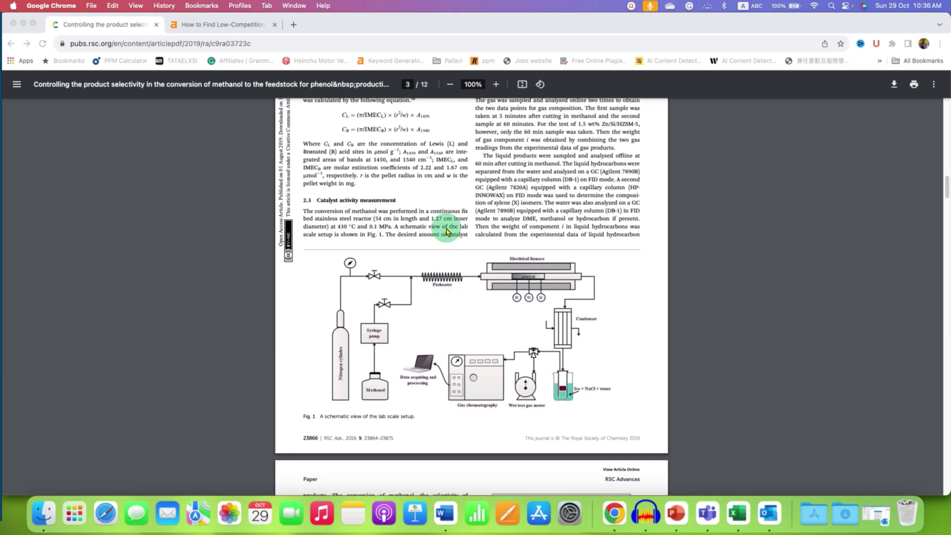
- Zoom the Chrome PDF view to 200% so the Fig. 1 lab-scale schematic fills the screen
click(497, 84)
click(498, 84)
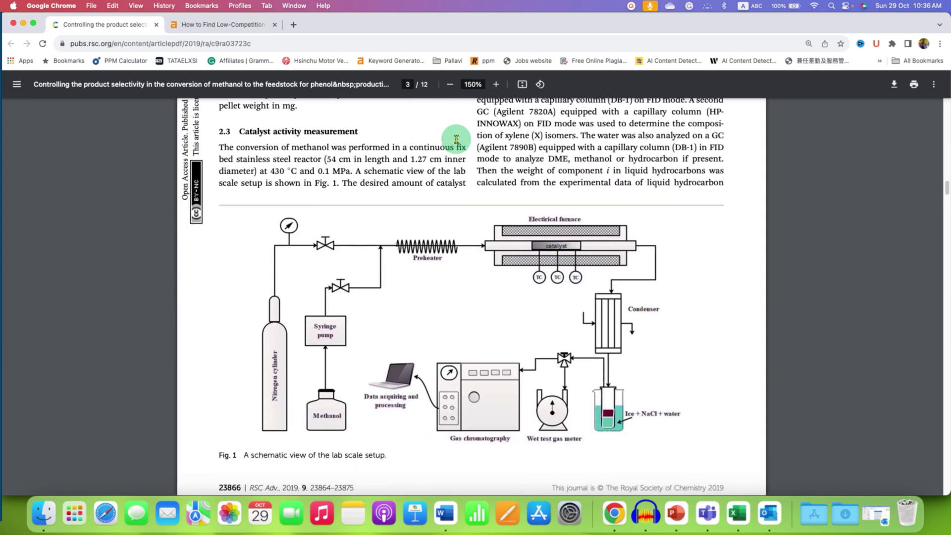
click(502, 87)
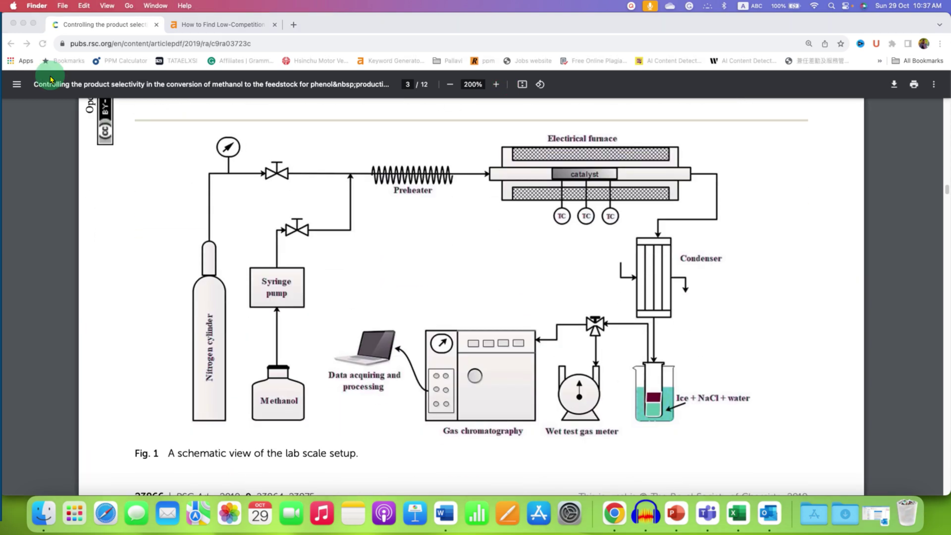
- Launch QuickTime Player by searching "quick" in Spotlight
key(super+space)
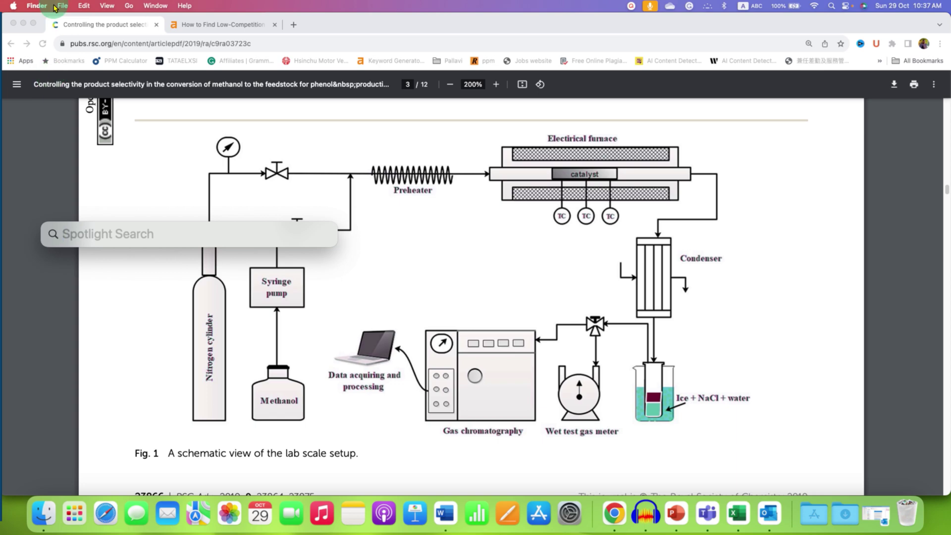
text(quickTime Player)
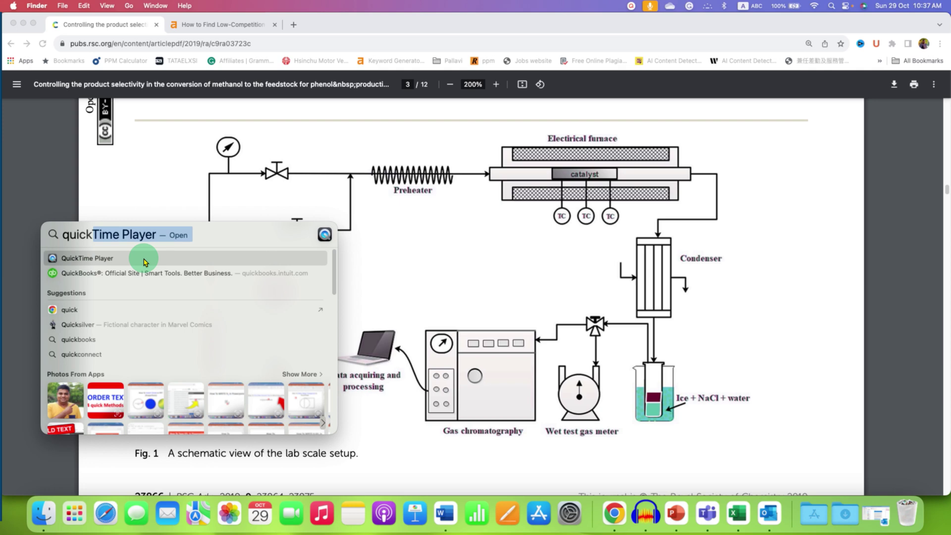
click(144, 262)
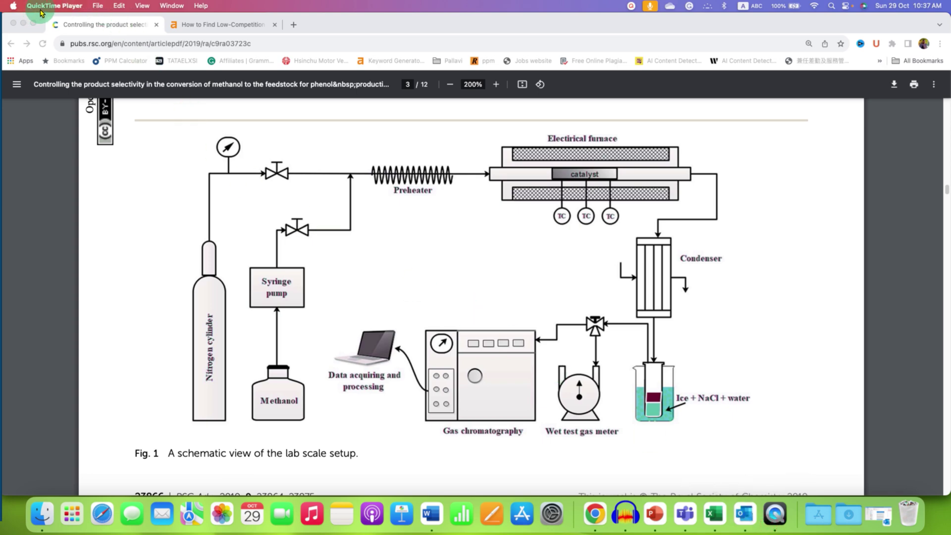
- Start a New Screen Recording from QuickTime Player's File menu
click(93, 9)
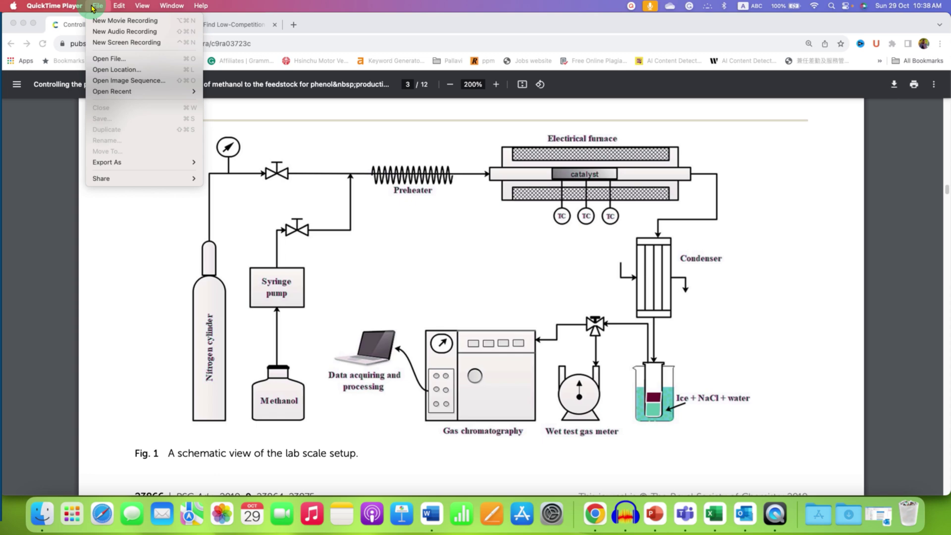
click(186, 46)
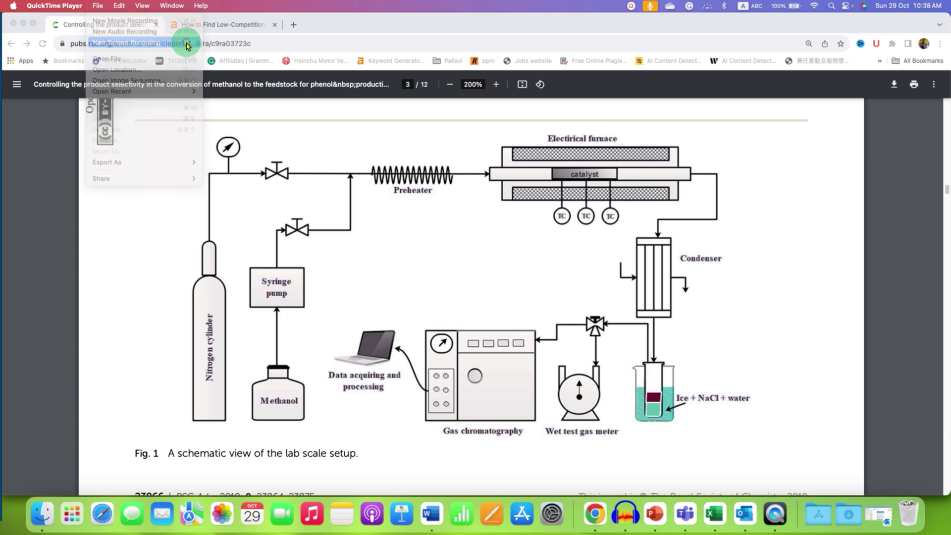
- Fit the capture rectangle around the Fig. 1 schematic, down to its bottom edge
mouse_move(594, 240)
mouse_down()
mouse_move(592, 299)
mouse_move(593, 270)
mouse_up()
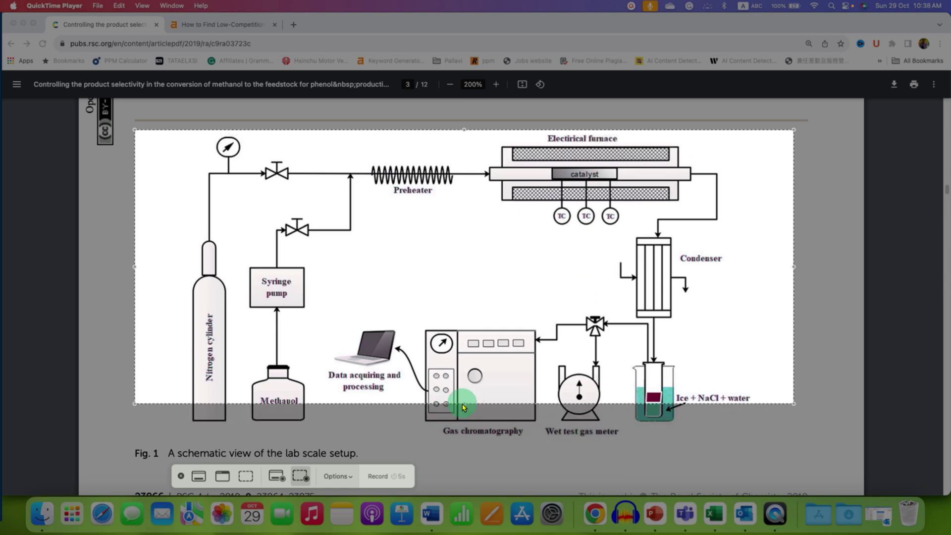
drag(467, 404, 461, 448)
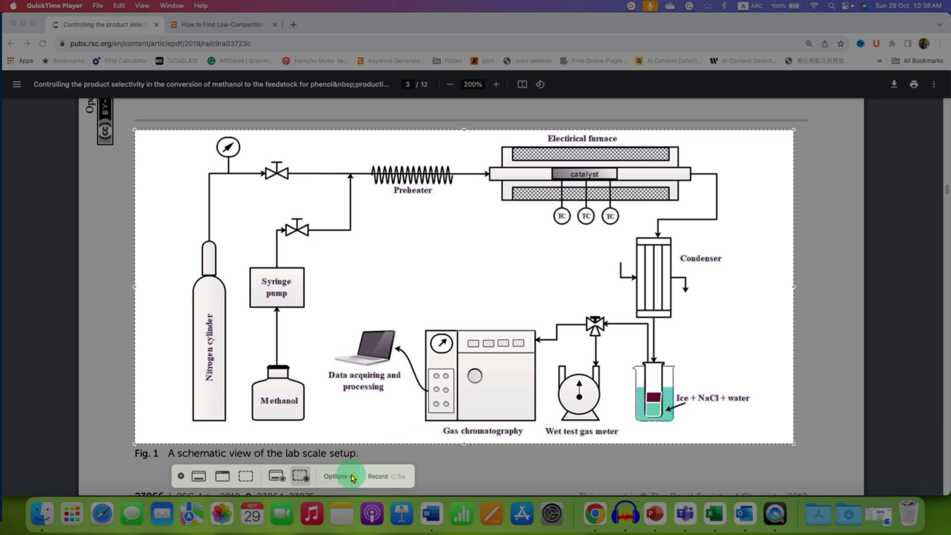
- Capture the selected portion as a still image of the schematic
click(345, 478)
mouse_move(344, 478)
mouse_down()
mouse_move(369, 451)
mouse_move(389, 450)
mouse_move(339, 497)
mouse_up()
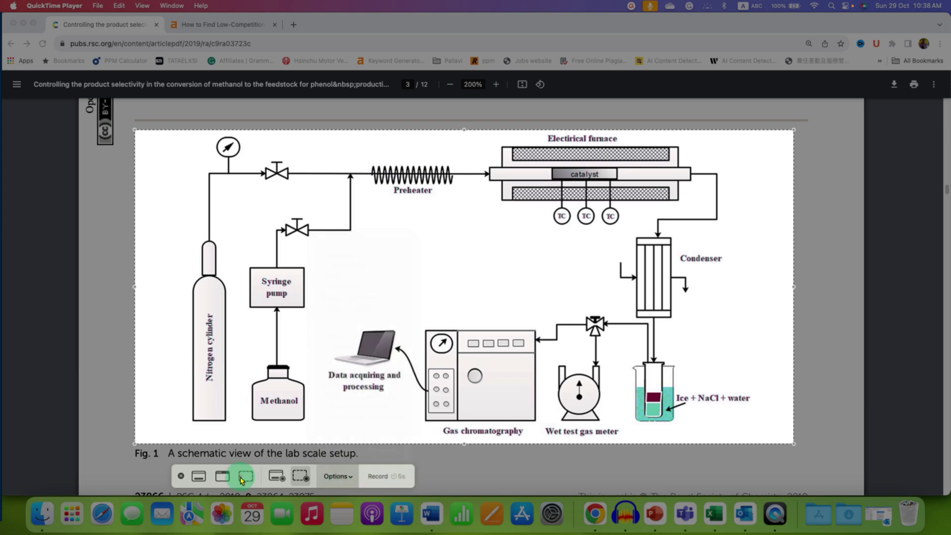
click(245, 479)
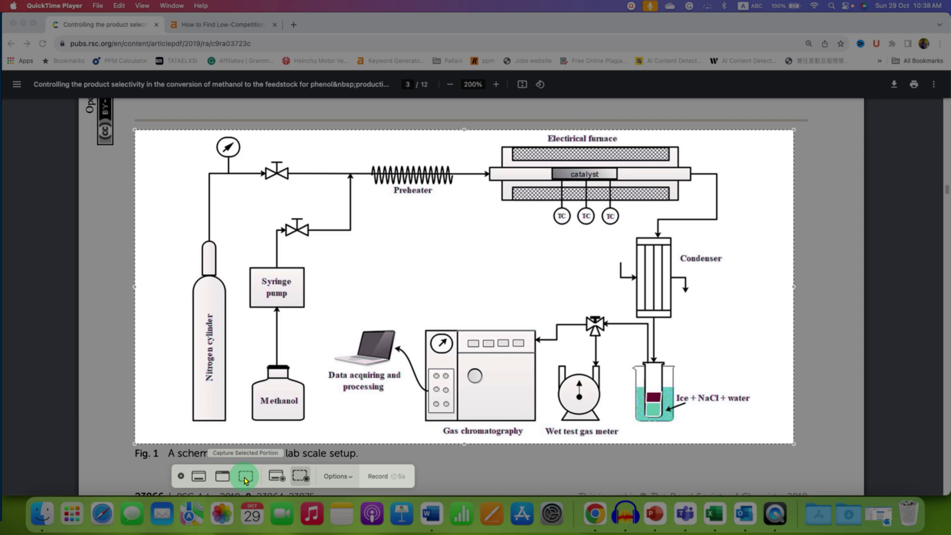
click(246, 480)
click(380, 479)
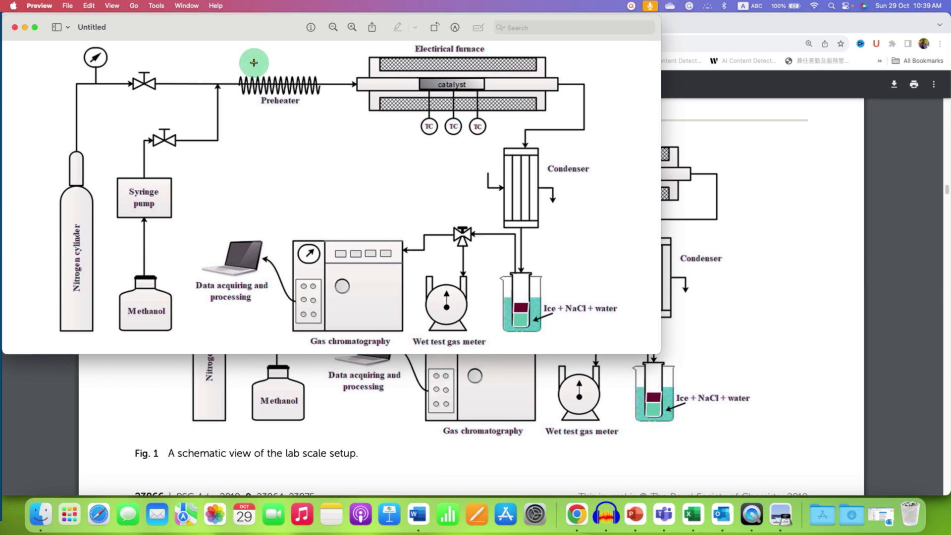
- Zoom the untitled Preview window to fill the screen and show the Thumbnails sidebar
double_click(246, 30)
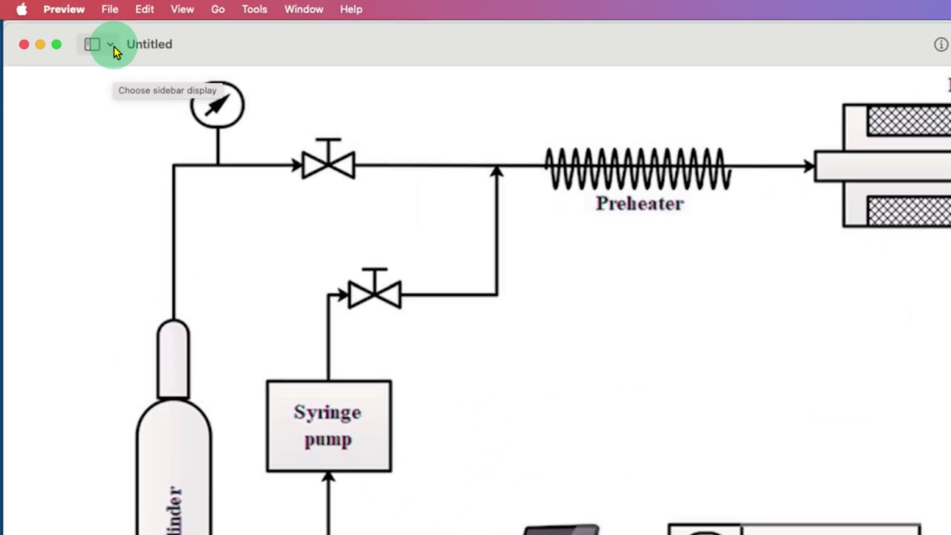
click(70, 29)
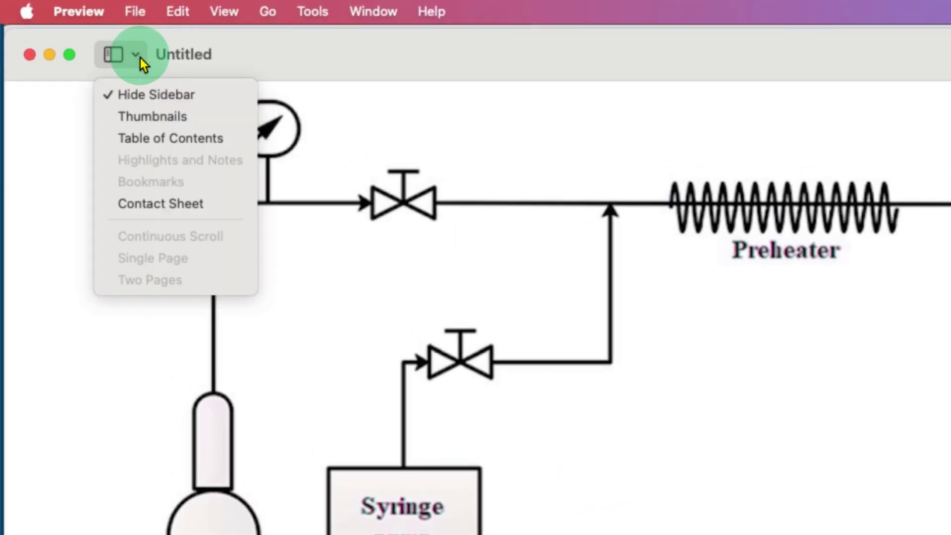
click(208, 123)
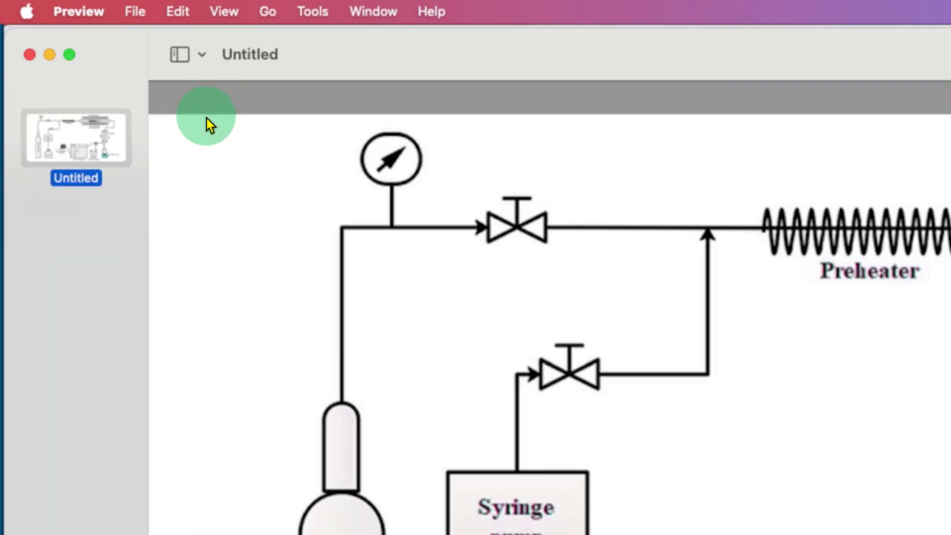
- Export the thumbnail as a Best-quality JPEG named 'Screenshot' into Youtube Videos
right_click(86, 141)
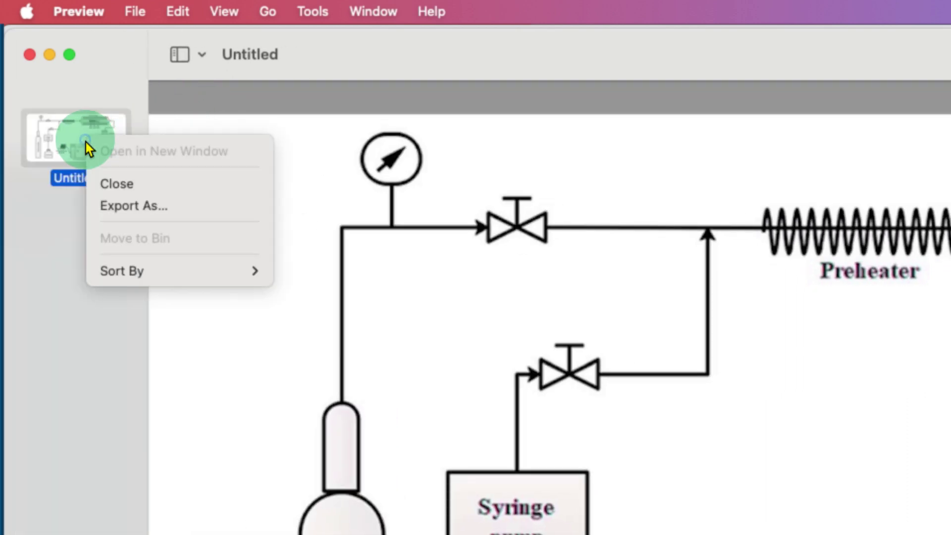
click(189, 215)
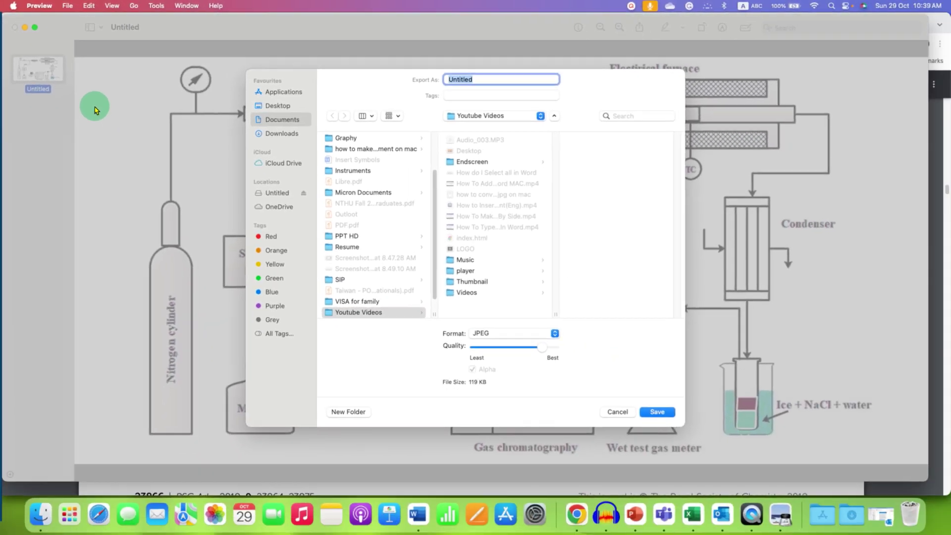
text(Screenshot)
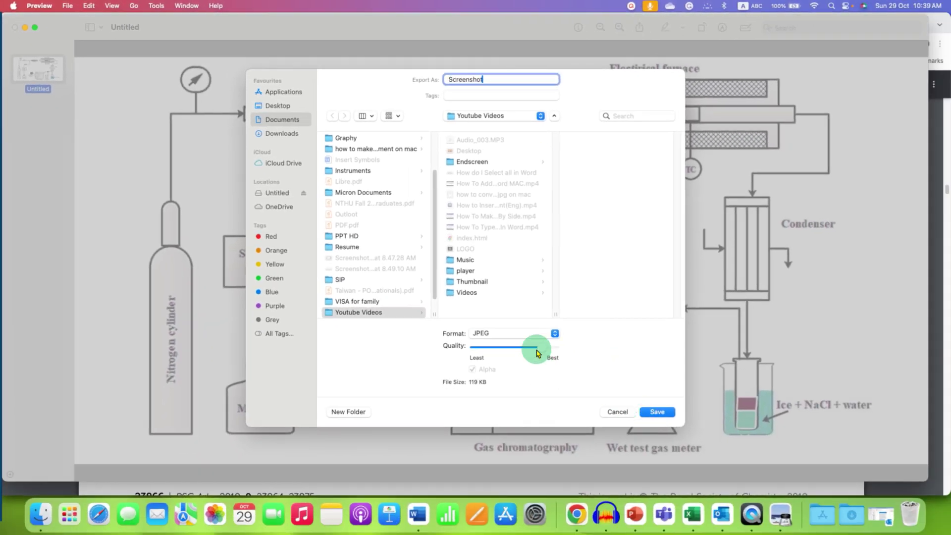
drag(543, 351, 570, 346)
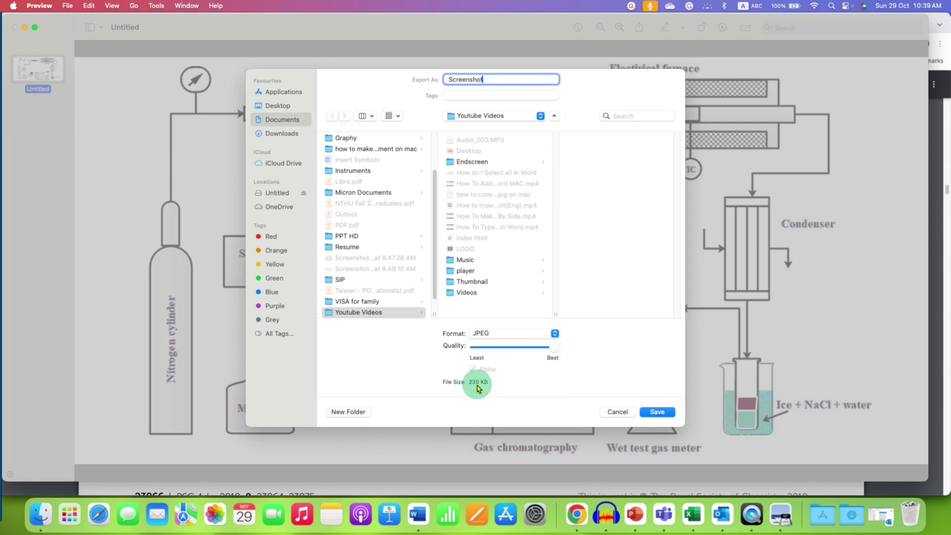
click(657, 413)
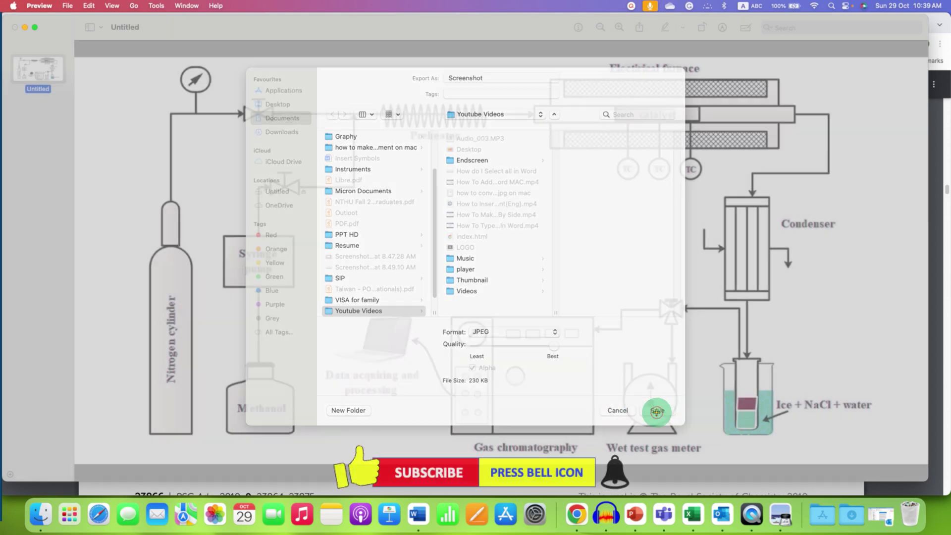